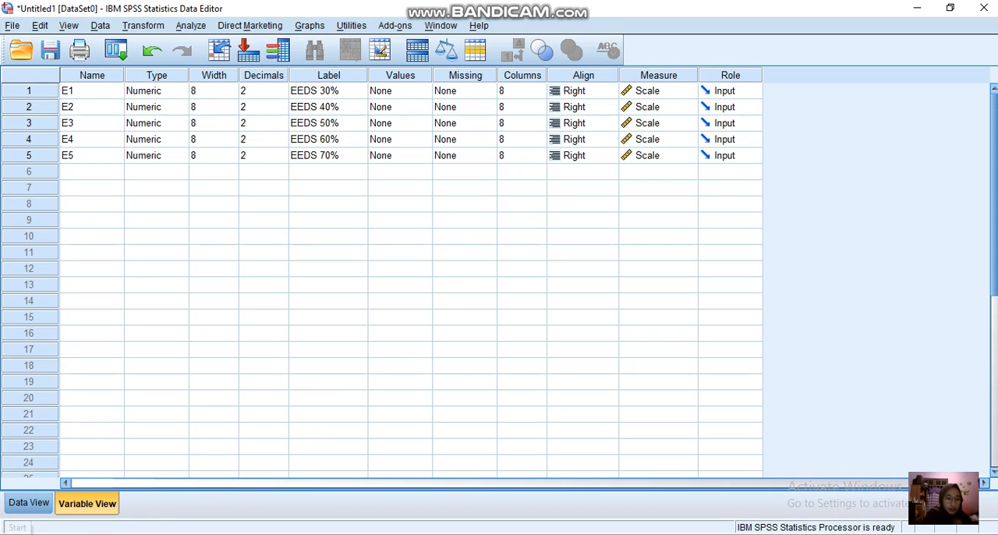
# Start an Explore analysis with EEDS 30% through EEDS 70% as the dependent variables
pyautogui.click(29, 503)
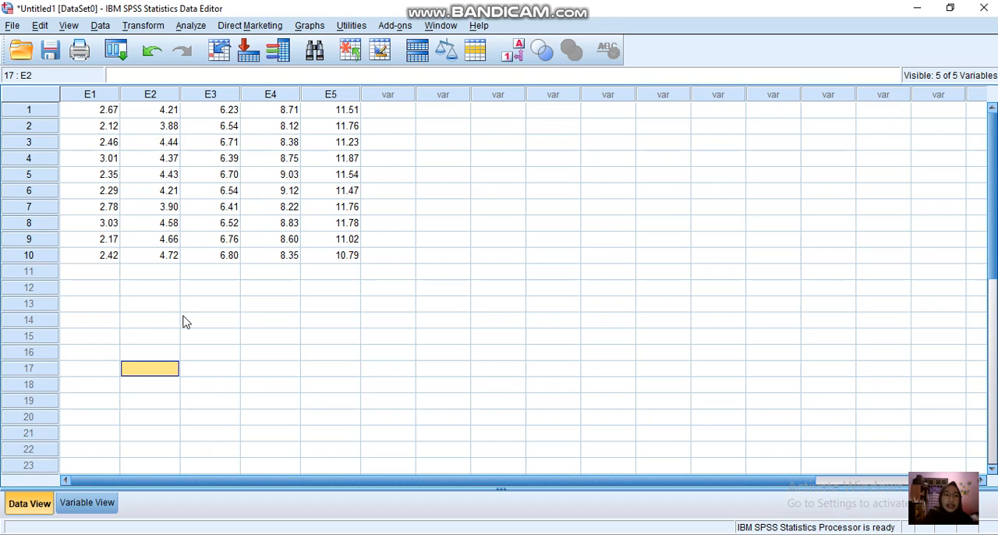
pyautogui.click(201, 26)
pyautogui.moveTo(216, 66)
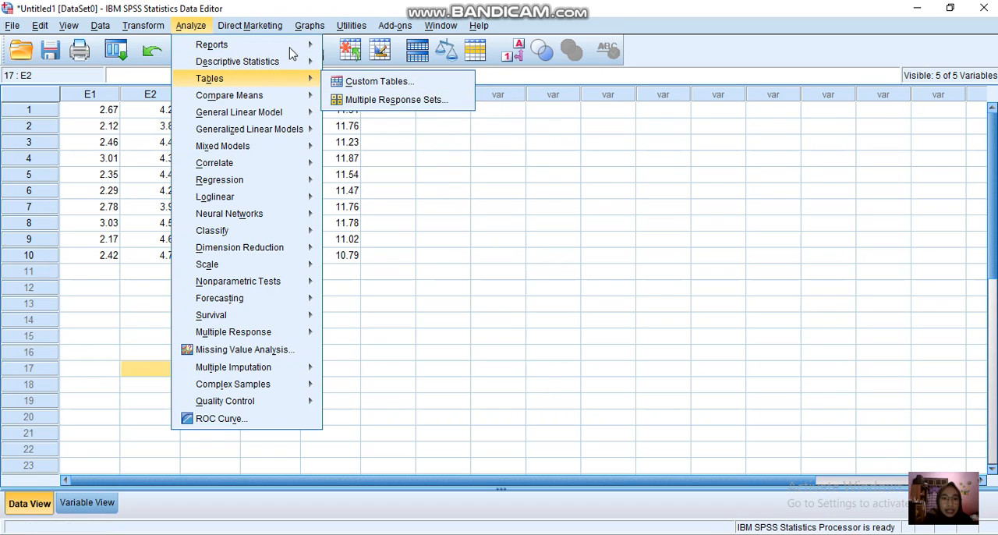
pyautogui.moveTo(305, 62)
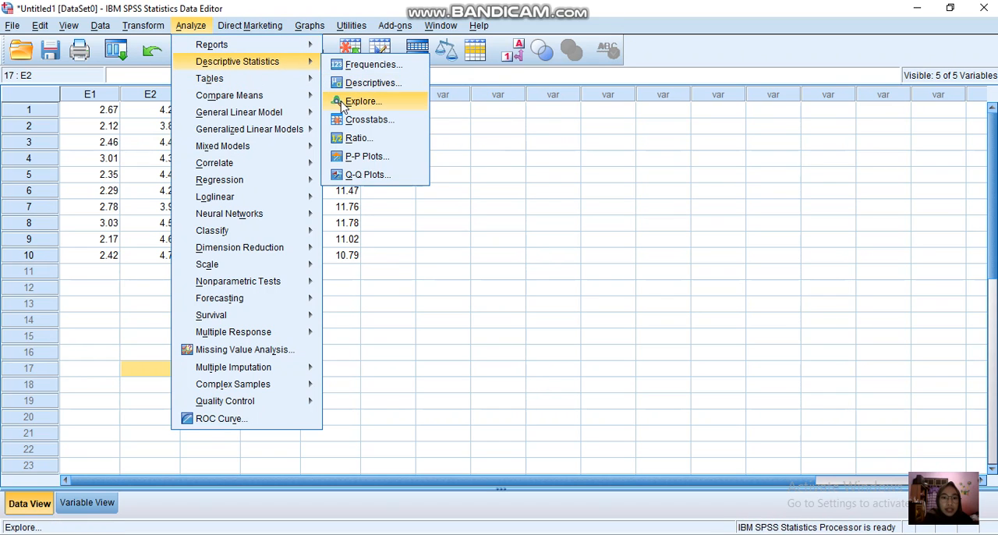
pyautogui.click(361, 101)
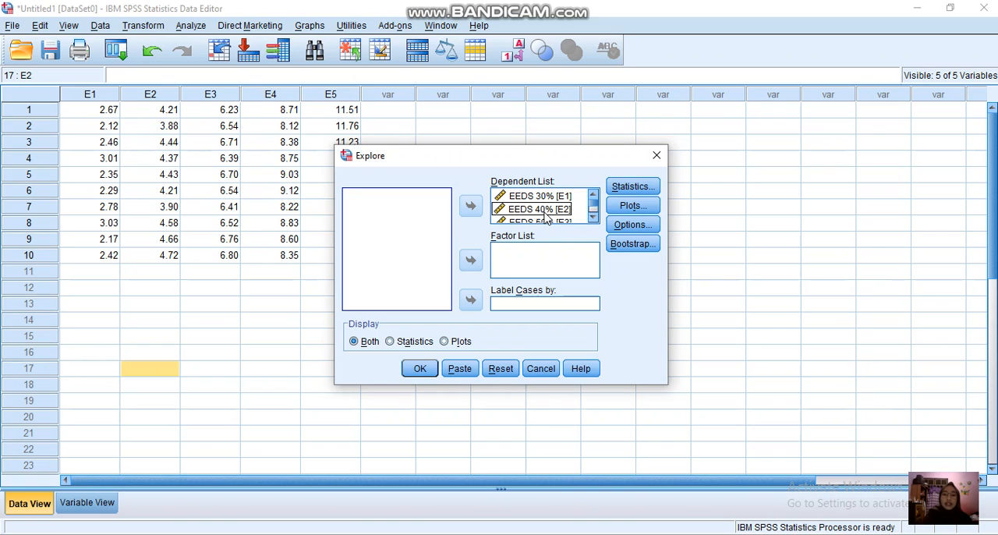
# Run Explore with descriptives at a 95% confidence interval, stem-and-leaf, histogram, and normality plots with tests
pyautogui.click(633, 186)
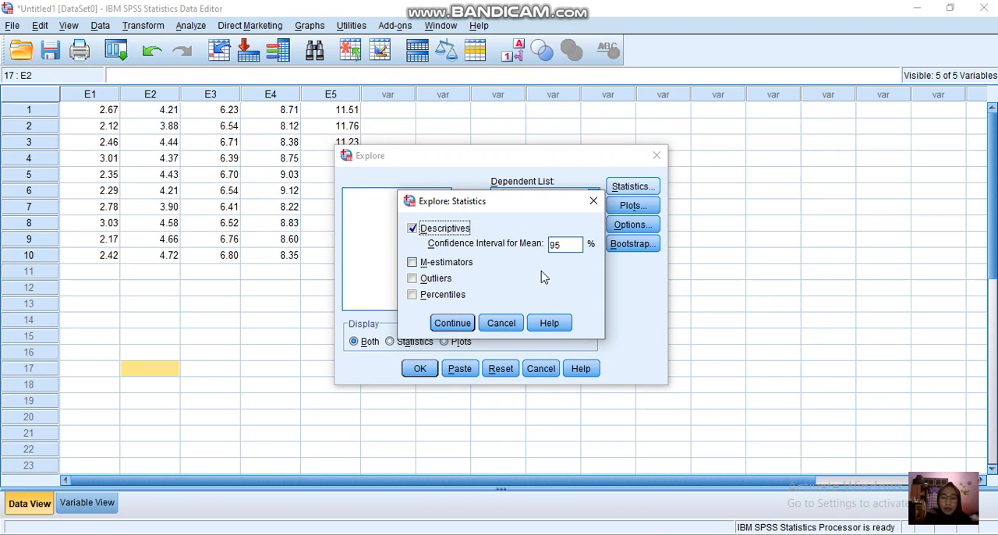
pyautogui.click(452, 323)
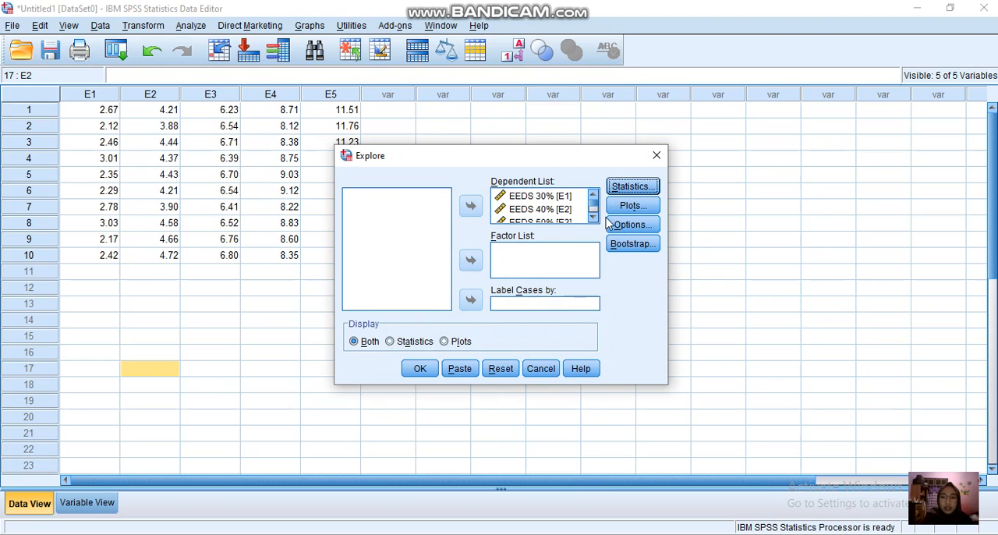
pyautogui.click(632, 206)
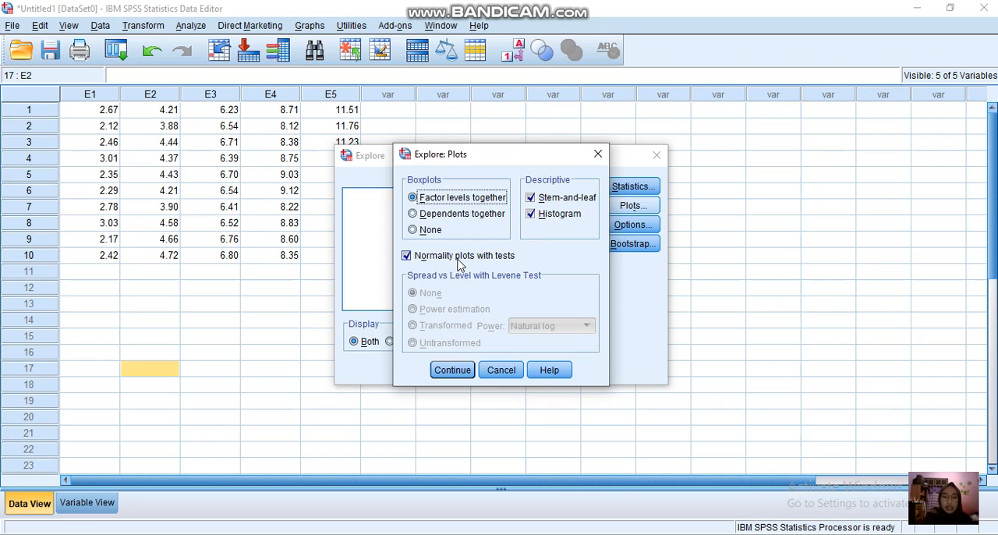
pyautogui.click(454, 371)
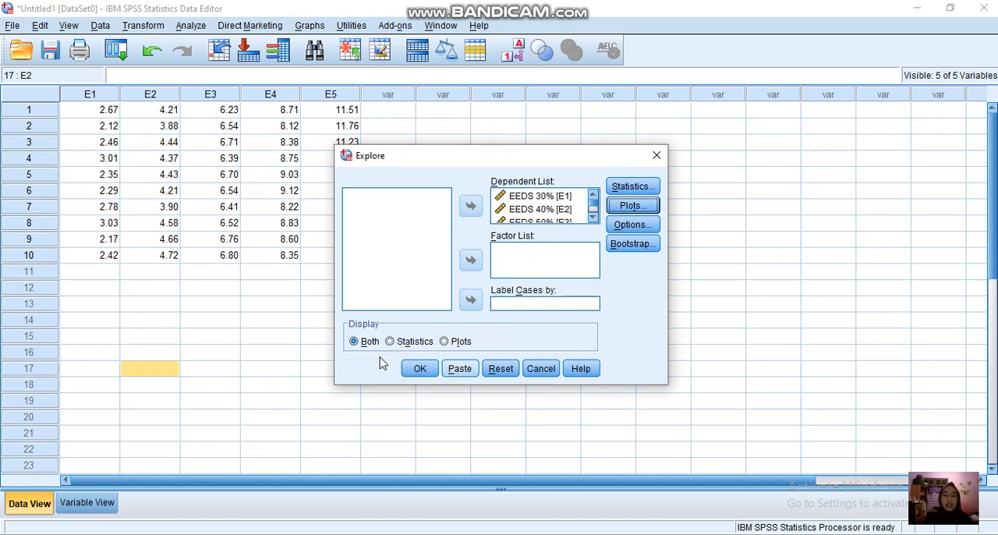
pyautogui.click(421, 371)
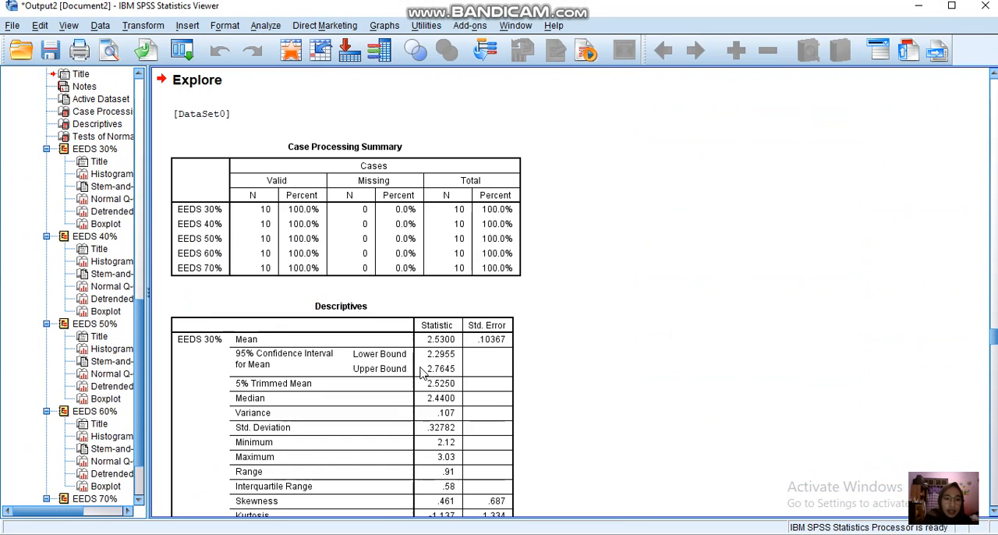
# Examine the Explore output down to the Tests of Normality table, including the Shapiro-Wilk significance values for each EEDS group
pyautogui.scroll(-1, 422, 373)
pyautogui.scroll(-1, 422, 373)
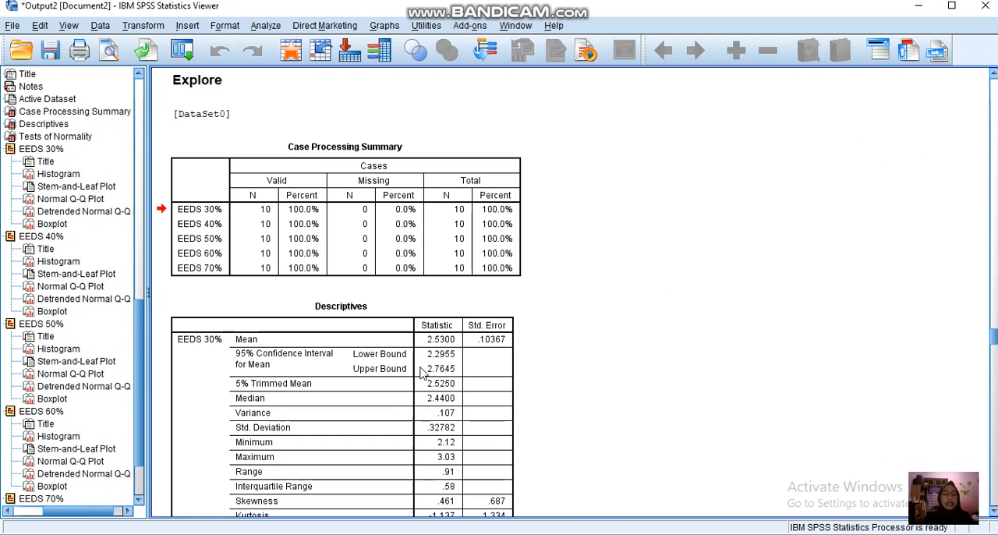
pyautogui.scroll(-3, 422, 373)
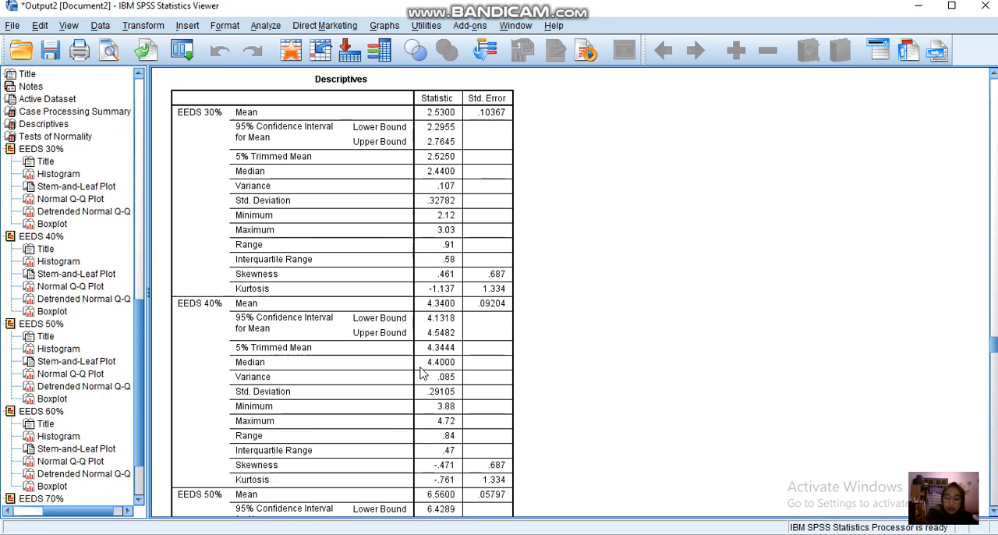
pyautogui.scroll(-12, 422, 372)
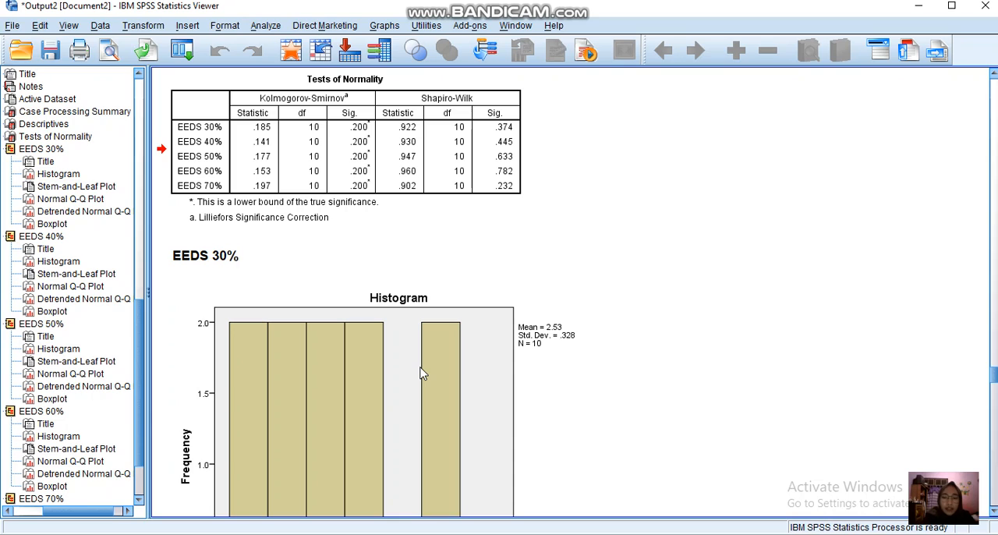
pyautogui.click(513, 183)
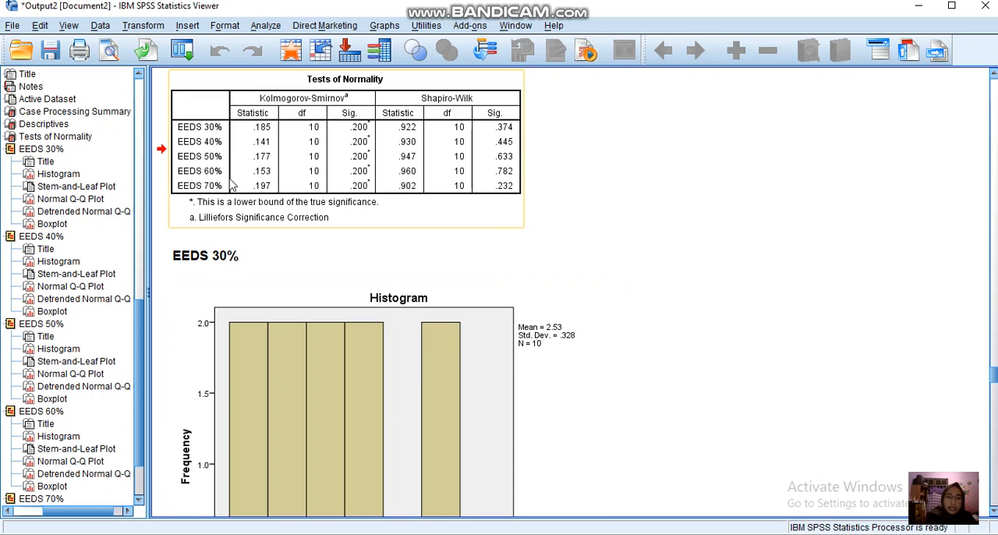
pyautogui.click(548, 178)
pyautogui.click(497, 141)
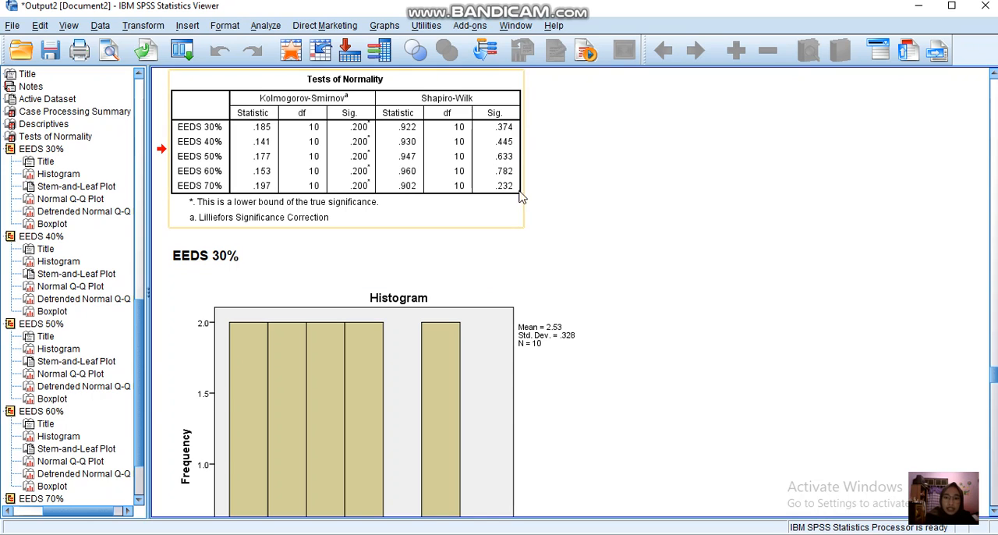
pyautogui.click(590, 162)
pyautogui.click(515, 130)
pyautogui.click(540, 191)
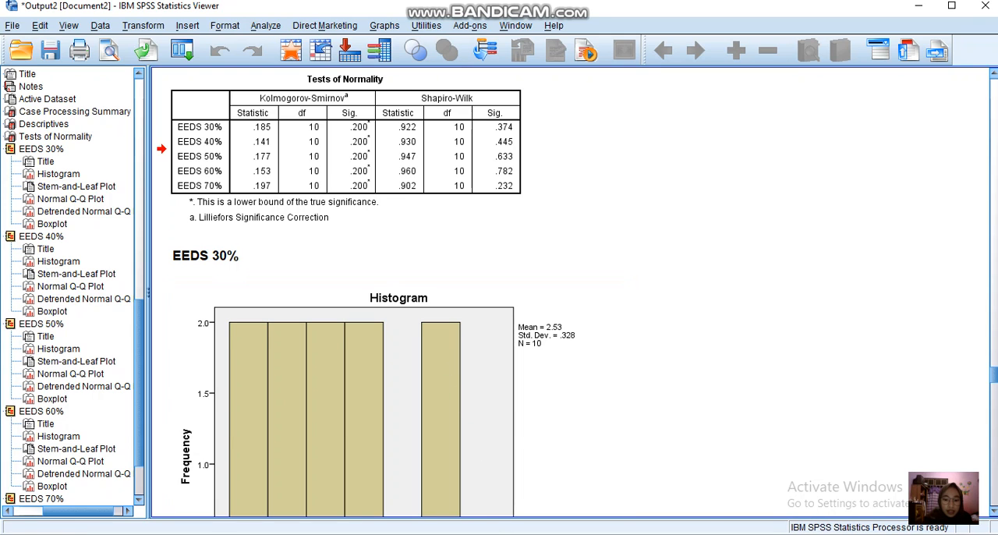
# Switch to the dataset with the Ekstrak and Uji variables and review the value labels defined for Ekstrak
pyautogui.moveTo(390, 534)
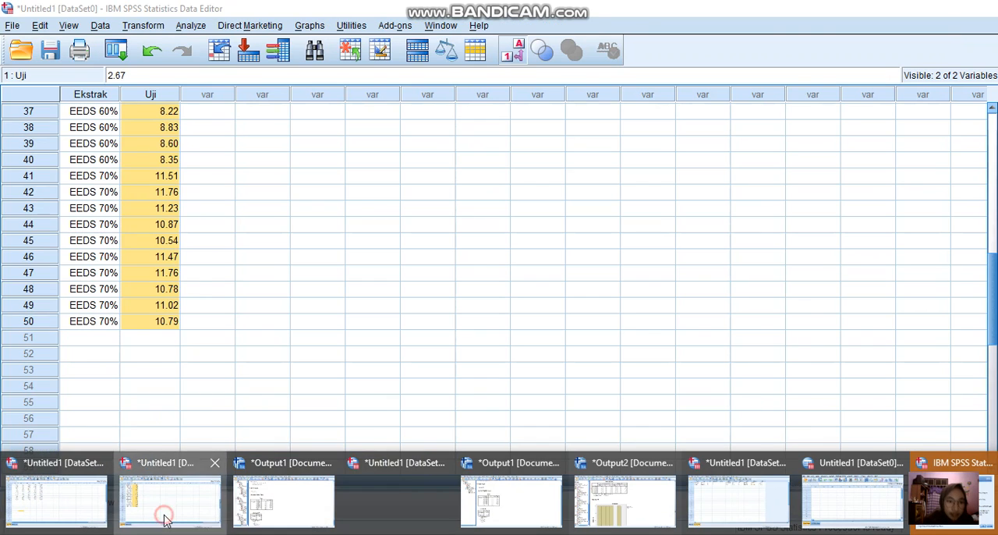
pyautogui.click(167, 517)
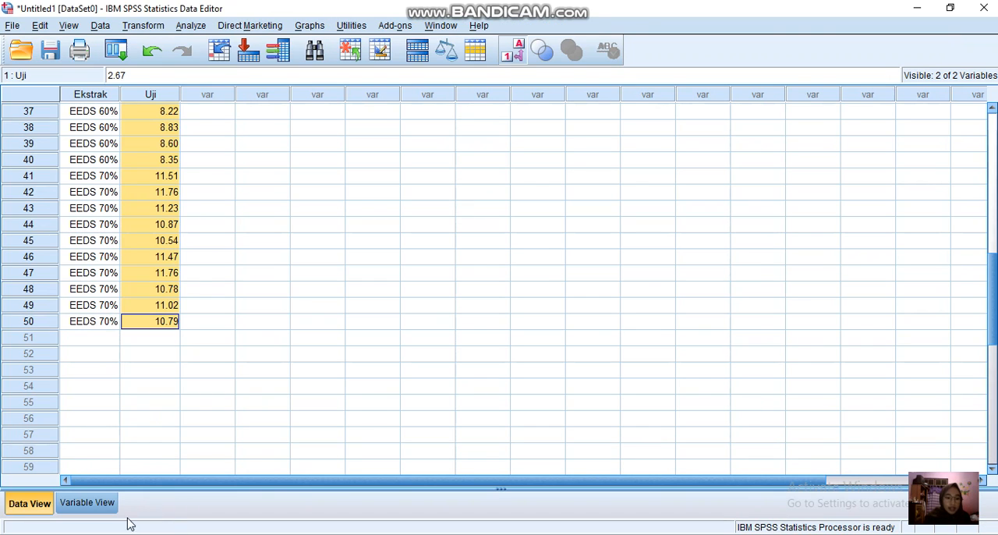
pyautogui.click(87, 503)
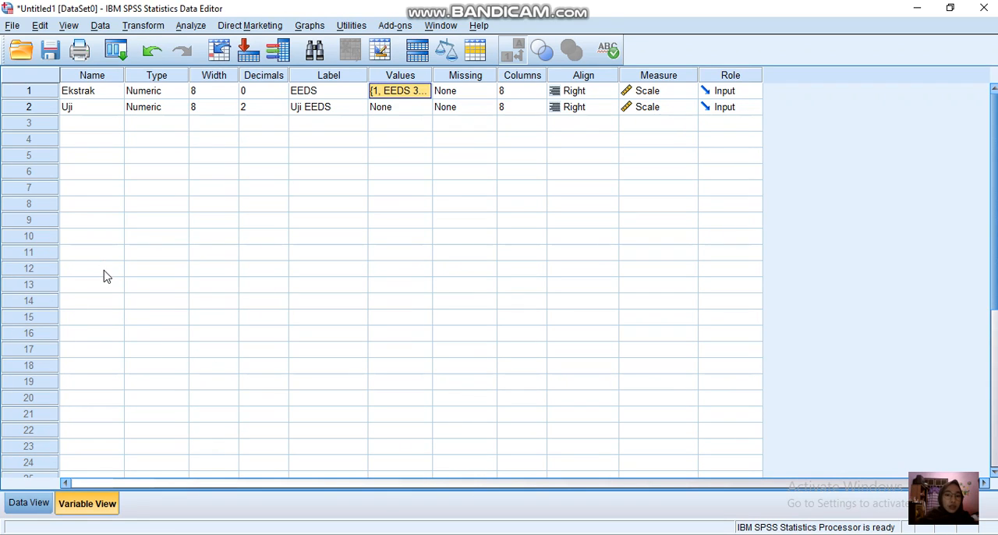
pyautogui.click(411, 94)
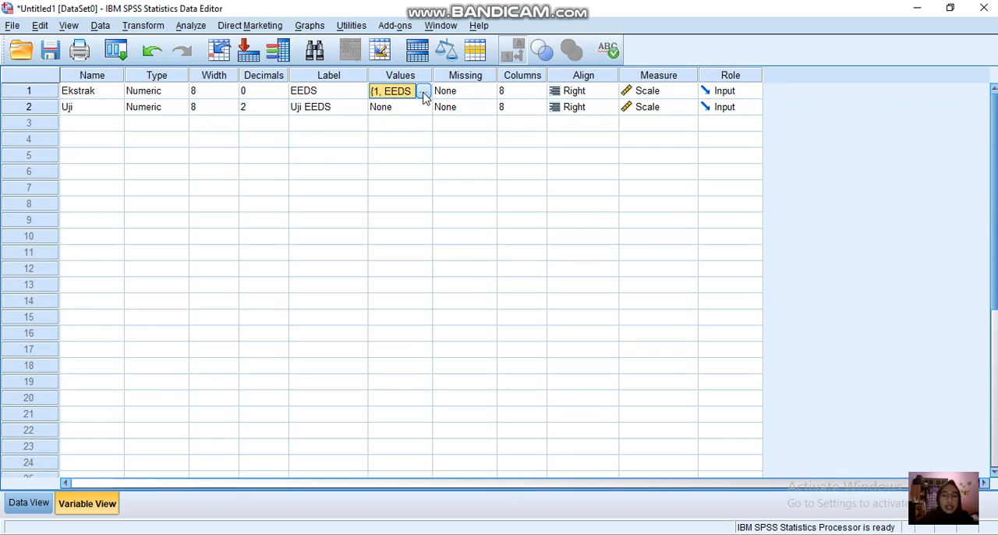
pyautogui.click(425, 93)
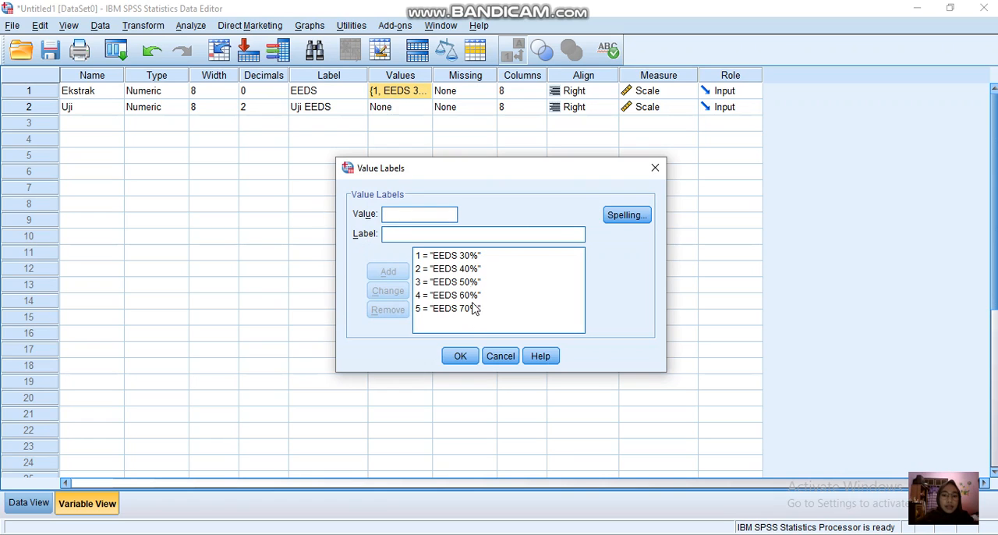
pyautogui.click(473, 358)
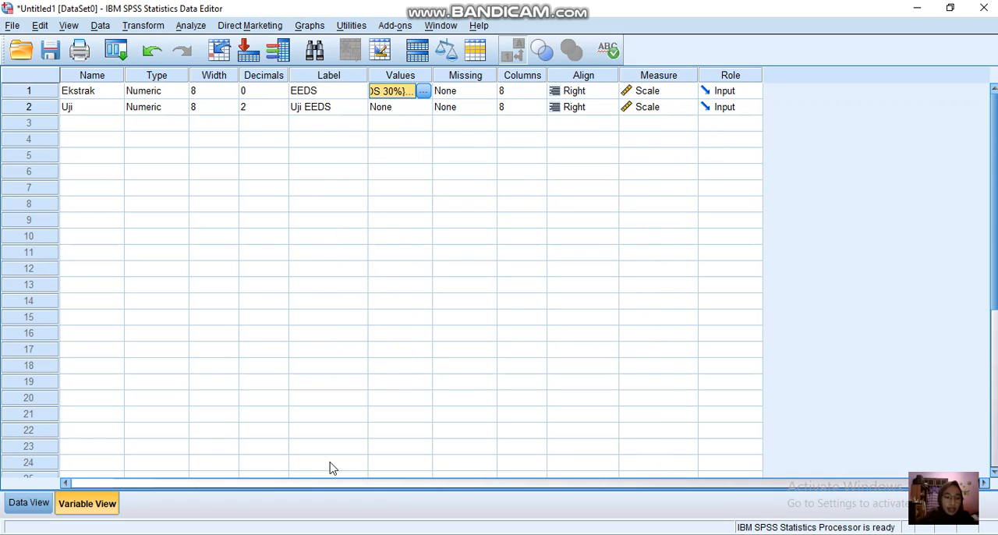
# Show the Ekstrak and Uji data from the first row and start Explore with Uji as dependent and Ekstrak as factor
pyautogui.click(27, 504)
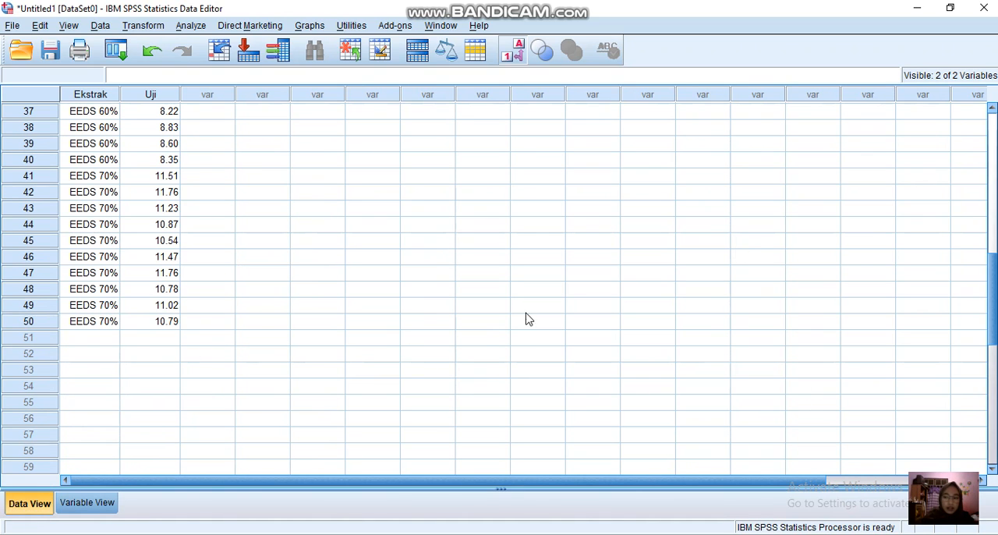
pyautogui.click(993, 121)
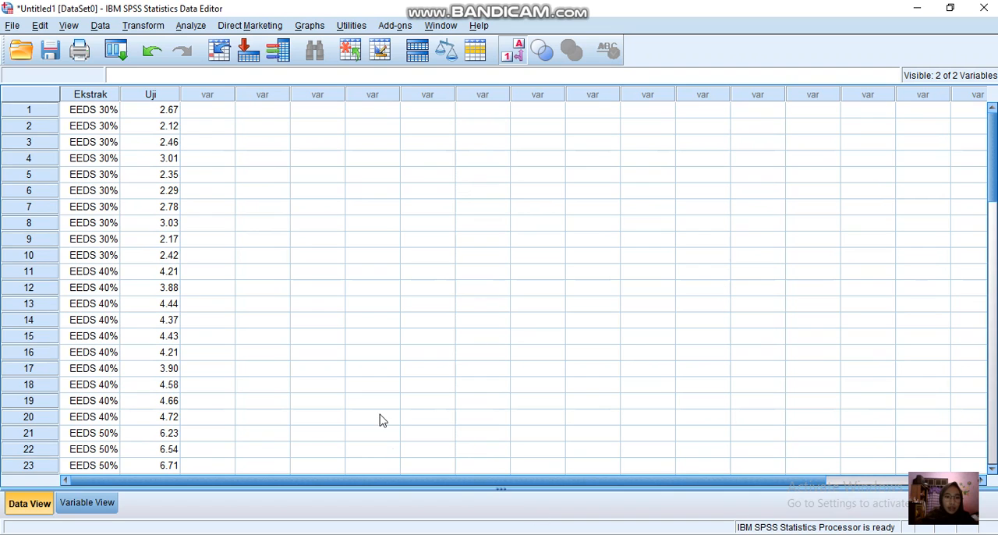
pyautogui.click(200, 29)
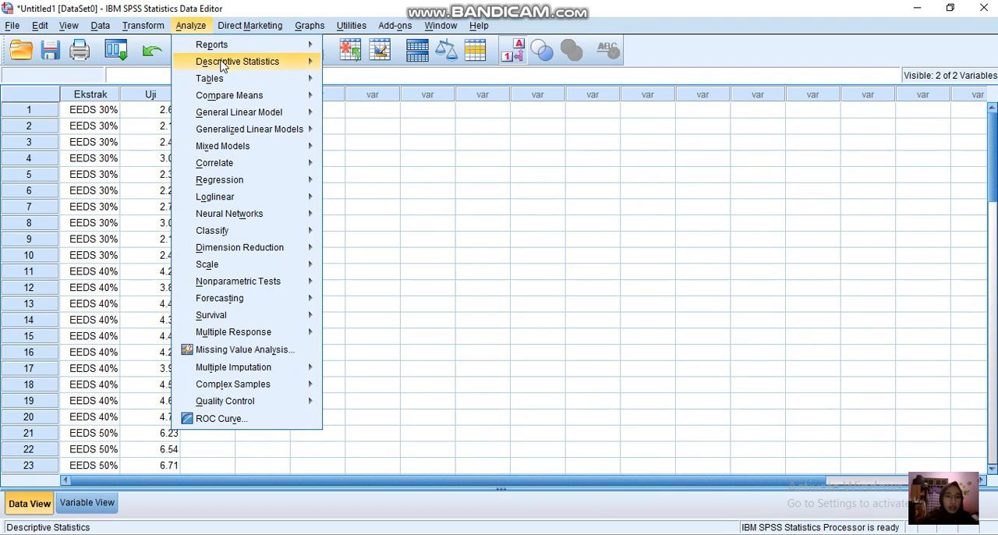
pyautogui.moveTo(224, 66)
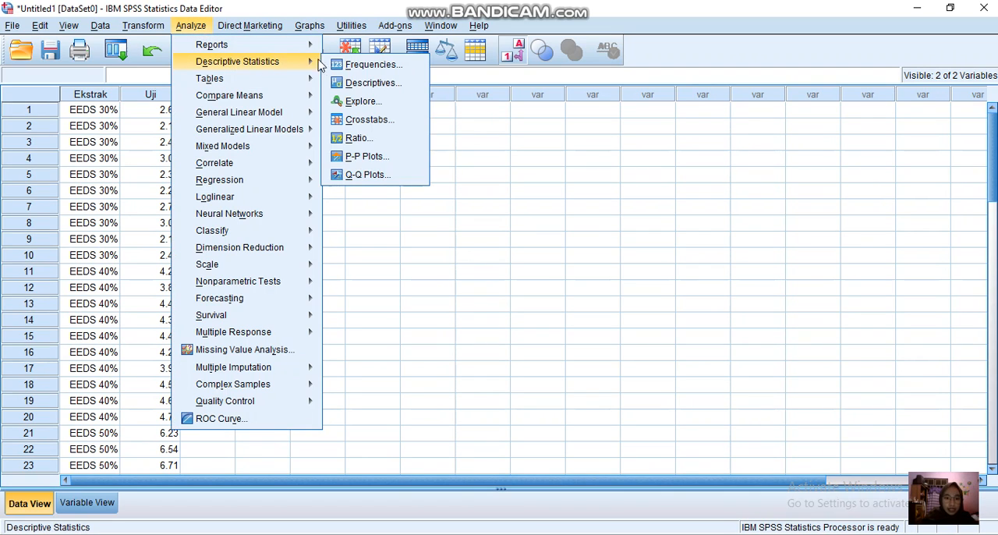
pyautogui.click(348, 104)
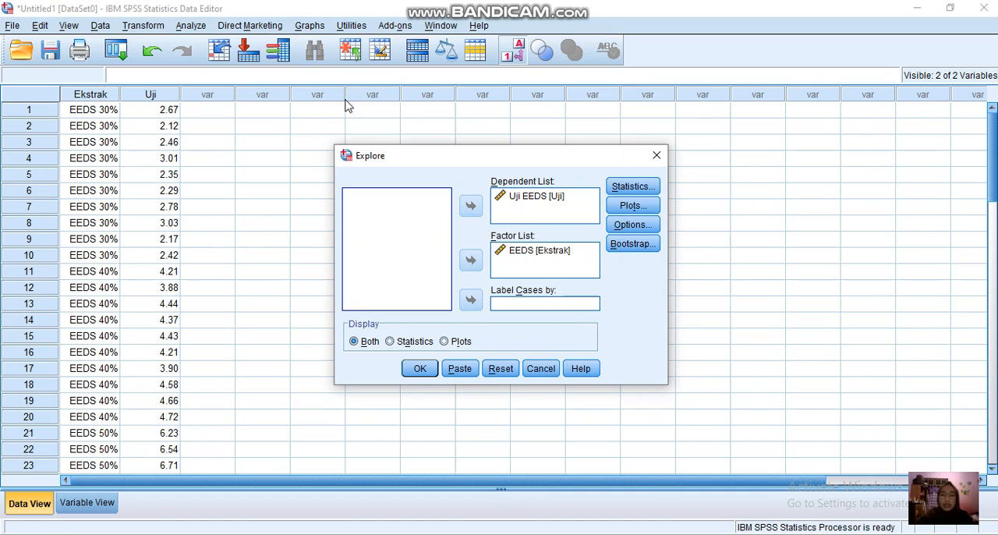
pyautogui.click(530, 252)
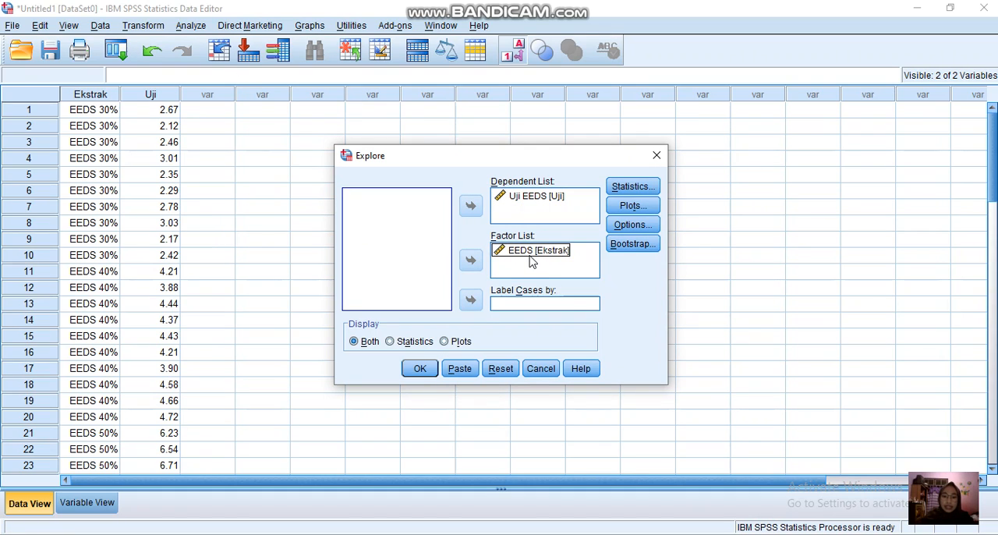
# Run Explore with boxplots set to None and the Levene test set to Power estimation
pyautogui.click(629, 207)
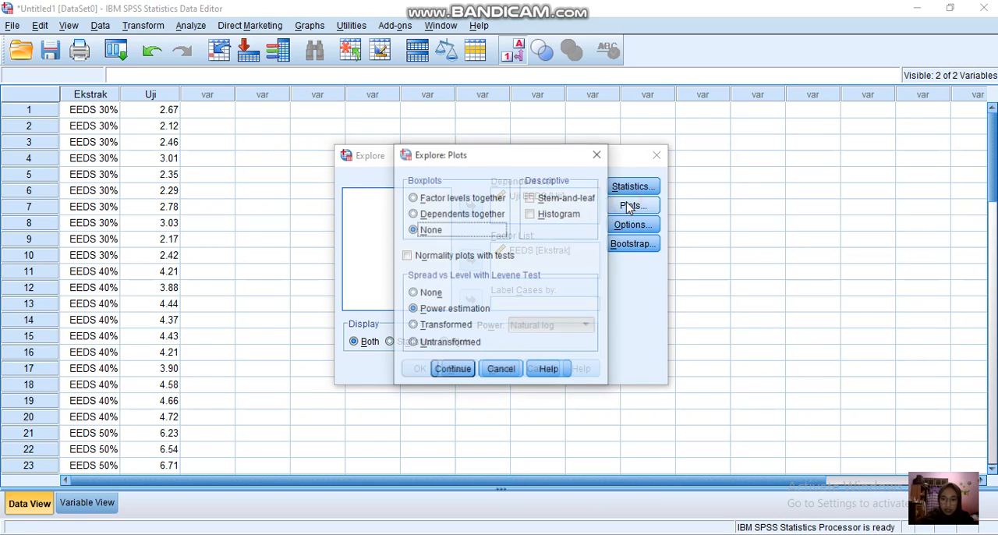
pyautogui.click(452, 238)
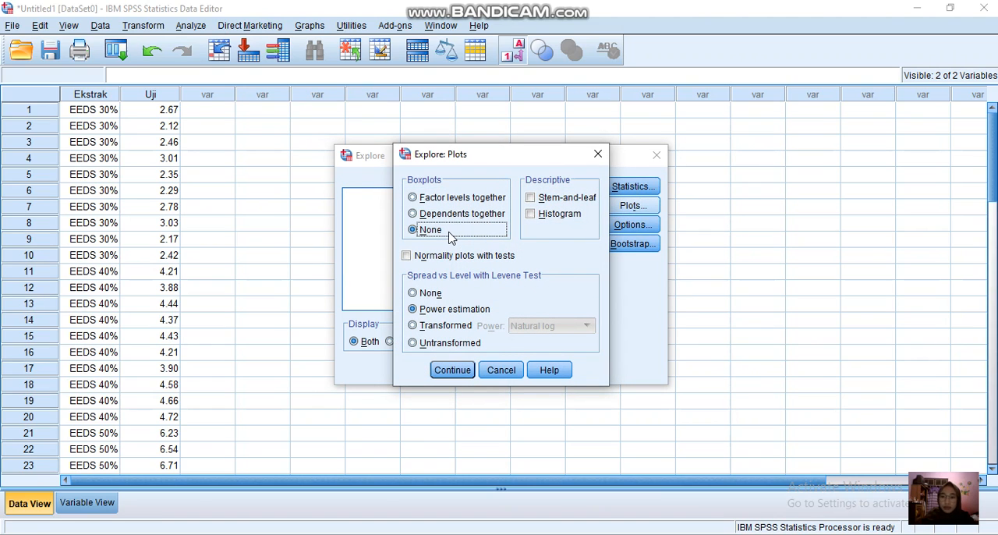
pyautogui.click(414, 309)
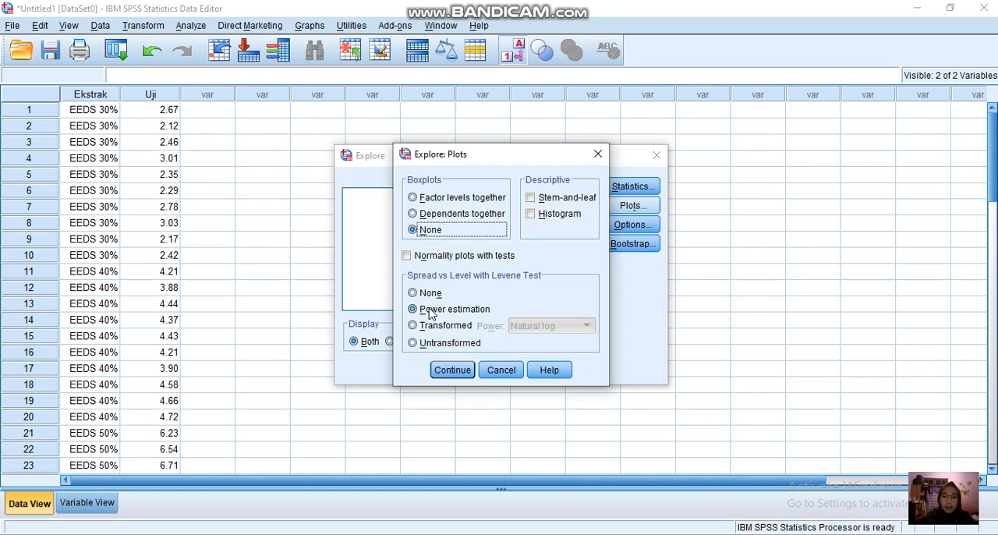
pyautogui.click(455, 371)
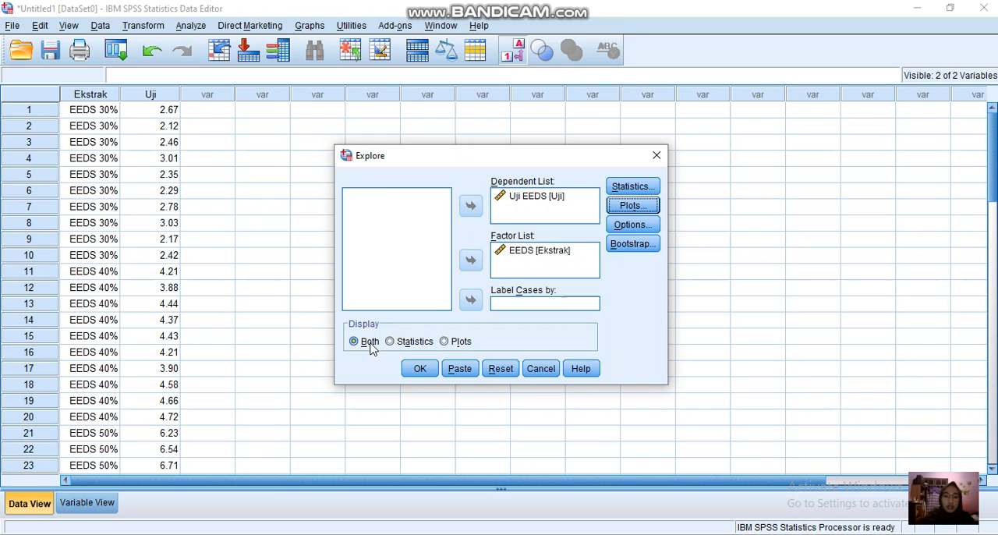
pyautogui.click(422, 369)
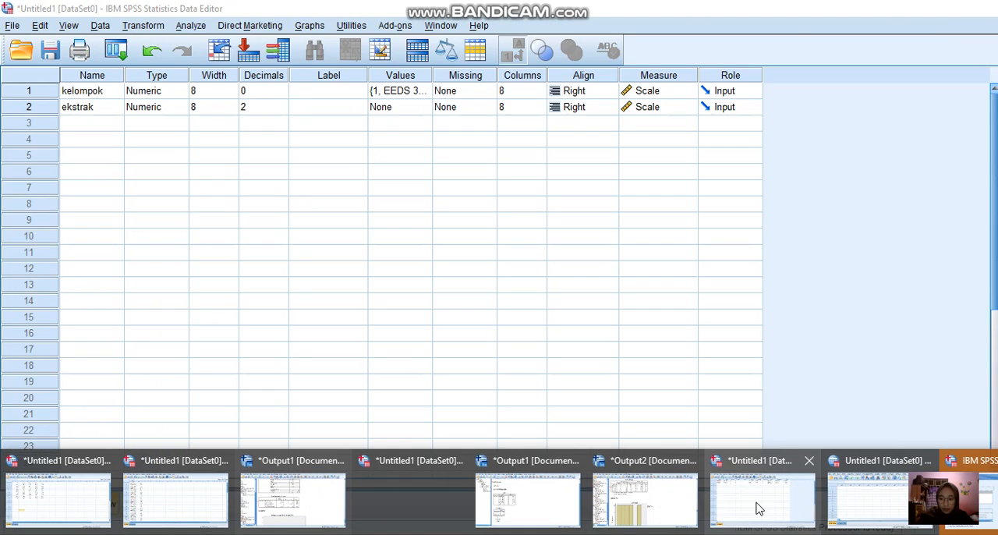
# Switch to the dataset with the kelompok and ekstrak variables and review the value labels defined for kelompok
pyautogui.click(758, 508)
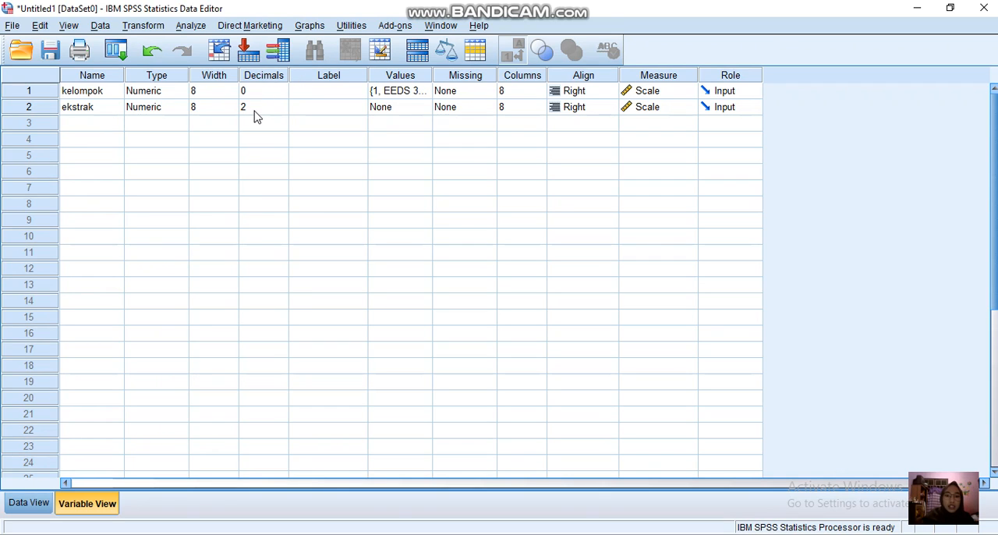
pyautogui.click(425, 91)
pyautogui.click(428, 90)
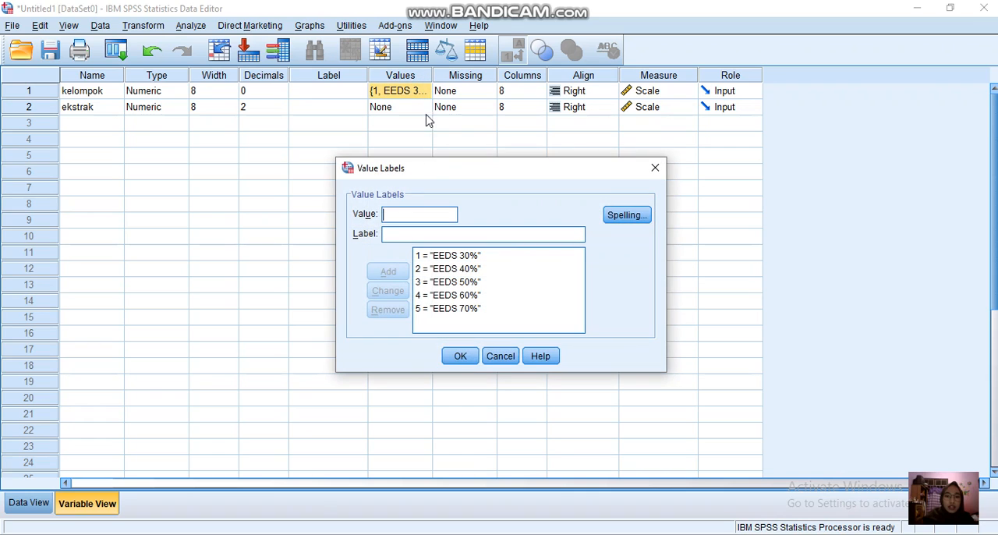
pyautogui.click(461, 357)
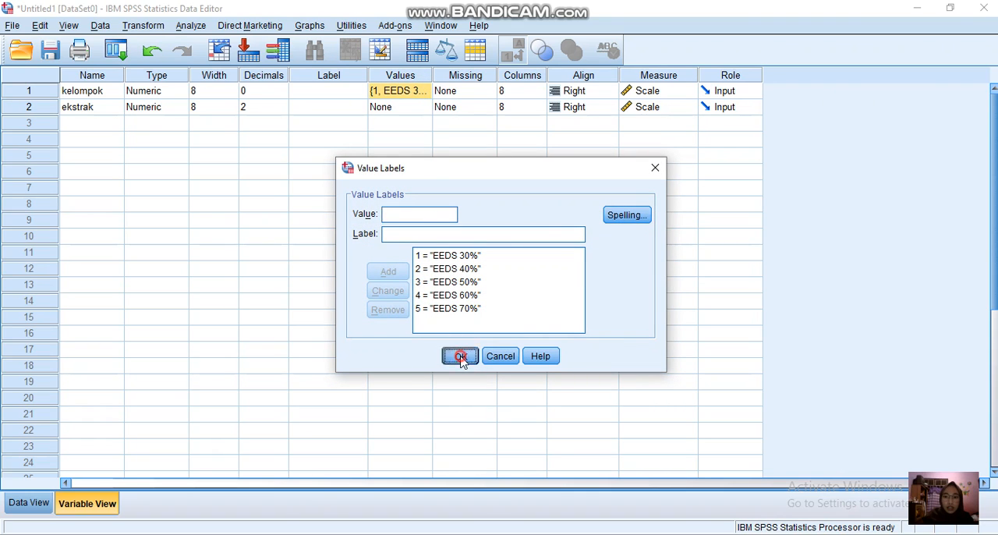
# Set up a legacy nonparametric K Independent Samples test with ekstrak as test variable and kelompok as grouping variable
pyautogui.click(17, 508)
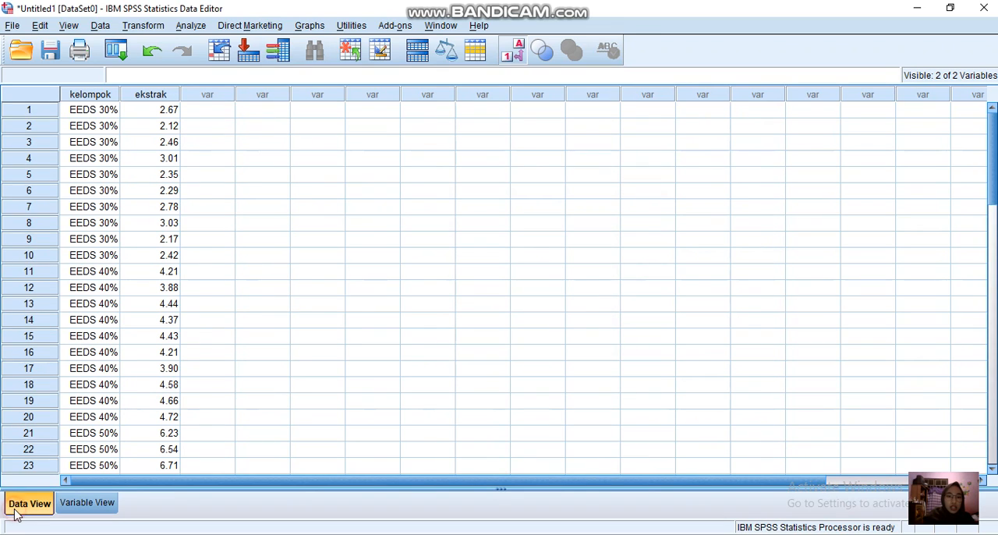
pyautogui.click(191, 25)
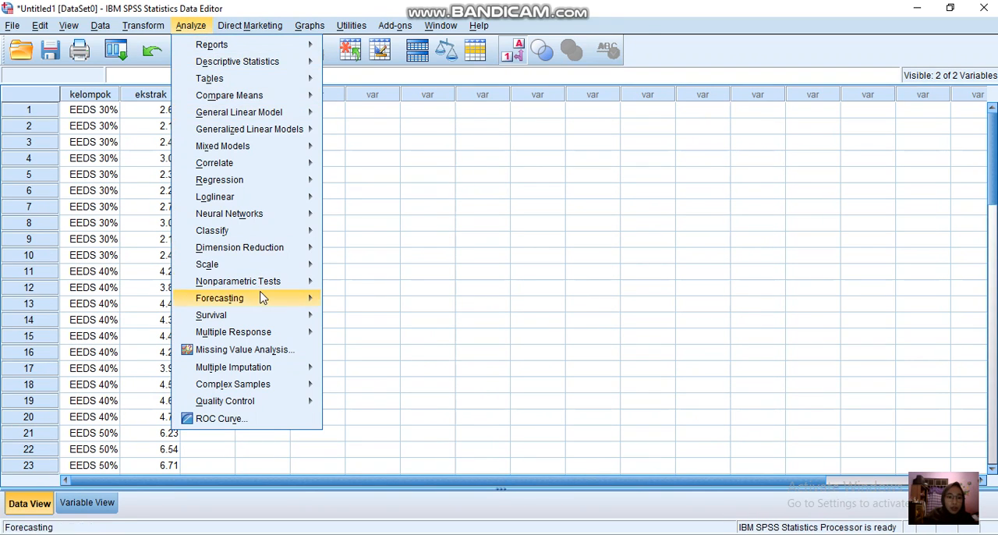
pyautogui.moveTo(262, 290)
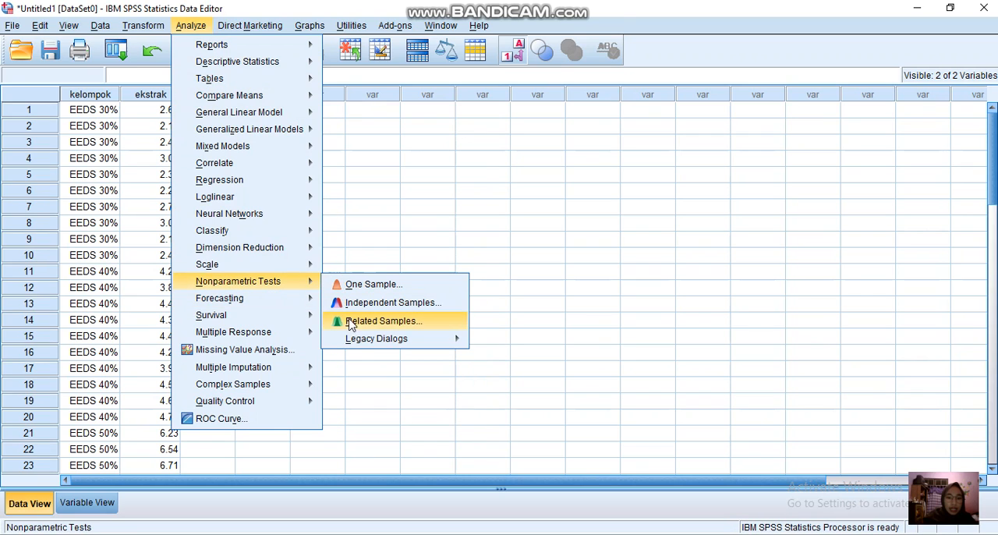
pyautogui.moveTo(357, 344)
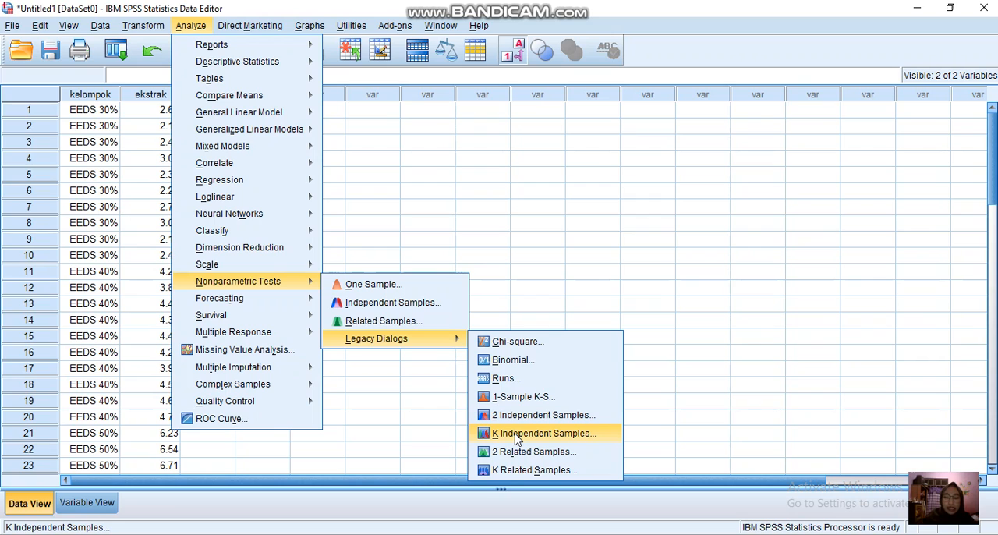
pyautogui.click(515, 433)
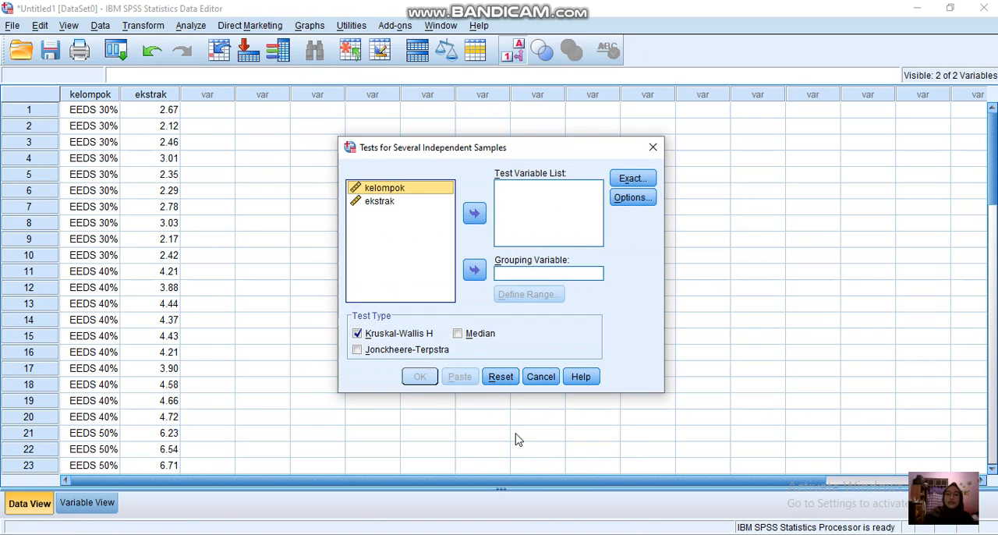
pyautogui.click(432, 205)
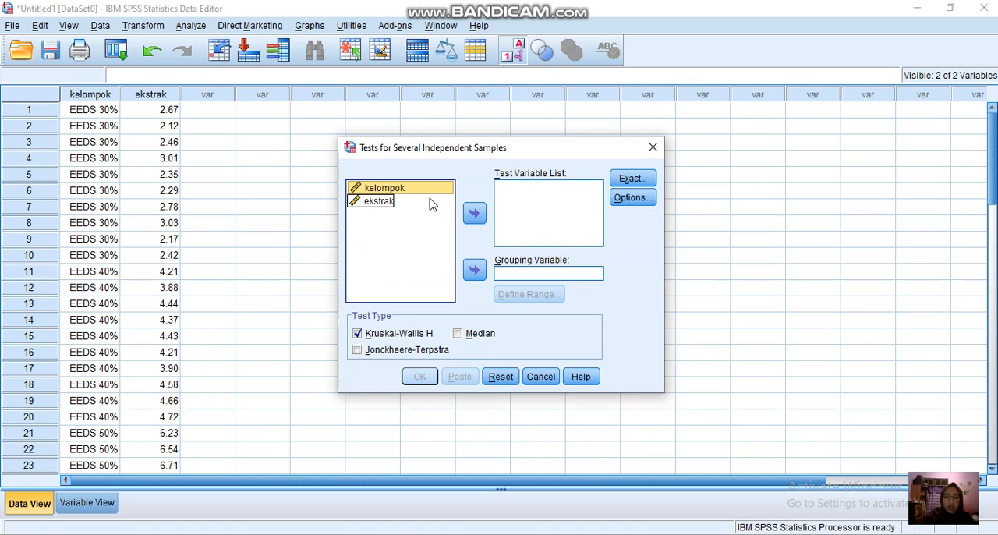
pyautogui.click(431, 194)
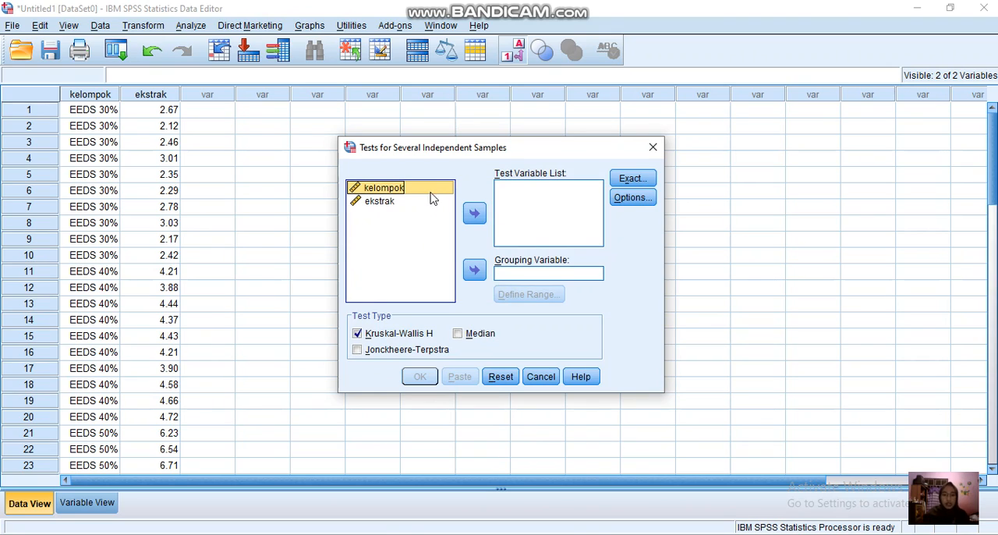
pyautogui.click(472, 271)
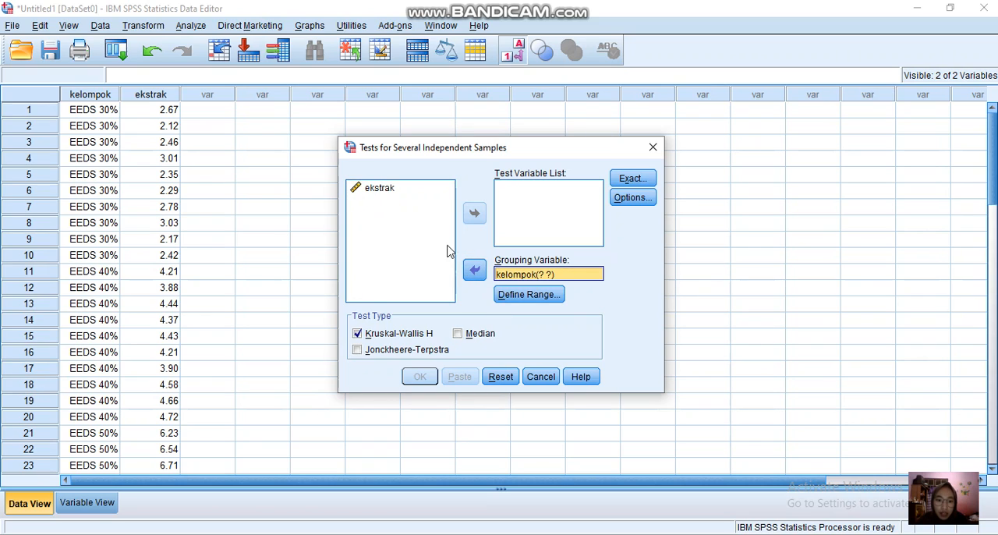
pyautogui.click(405, 195)
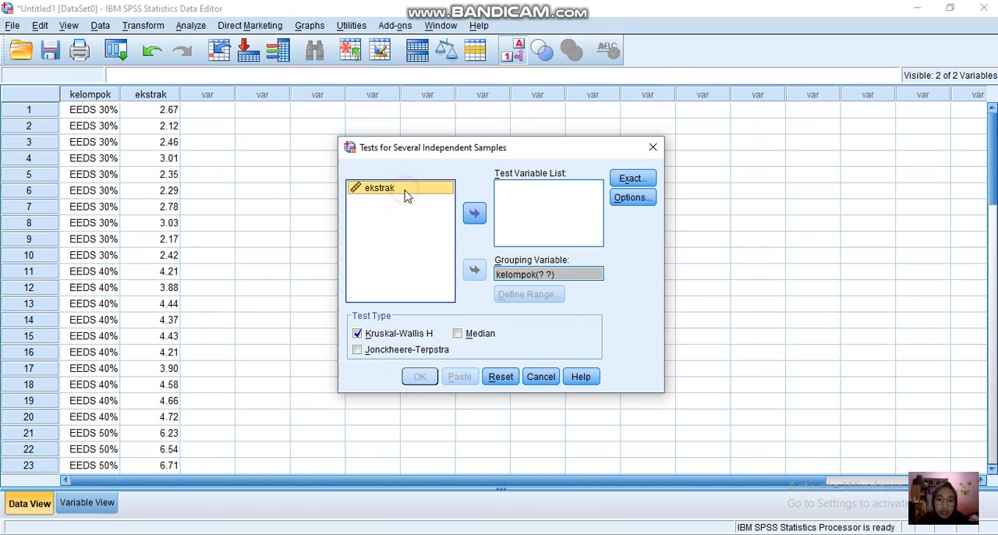
pyautogui.click(476, 221)
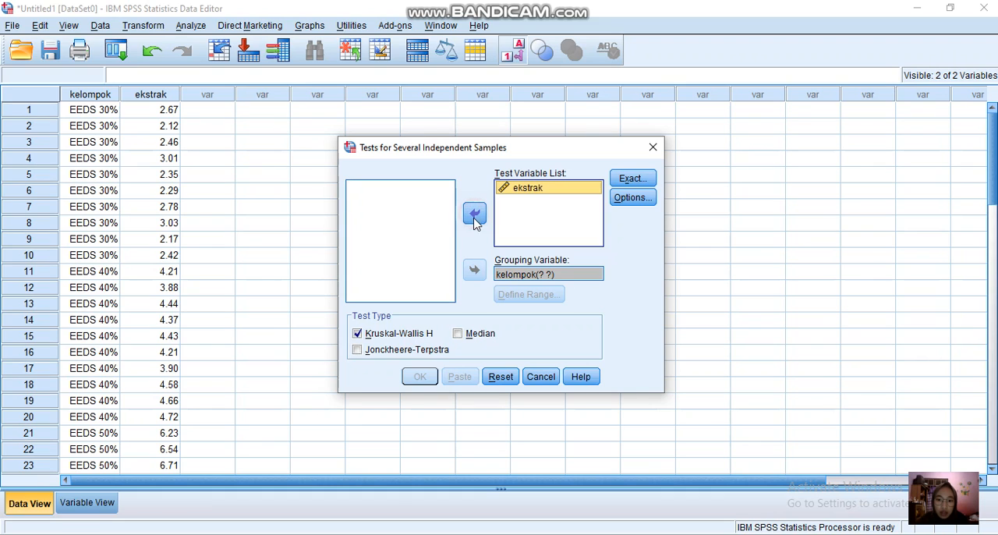
# Define the kelompok grouping range as minimum 1 and maximum 5 and run the Kruskal-Wallis H test
pyautogui.click(546, 276)
pyautogui.click(529, 295)
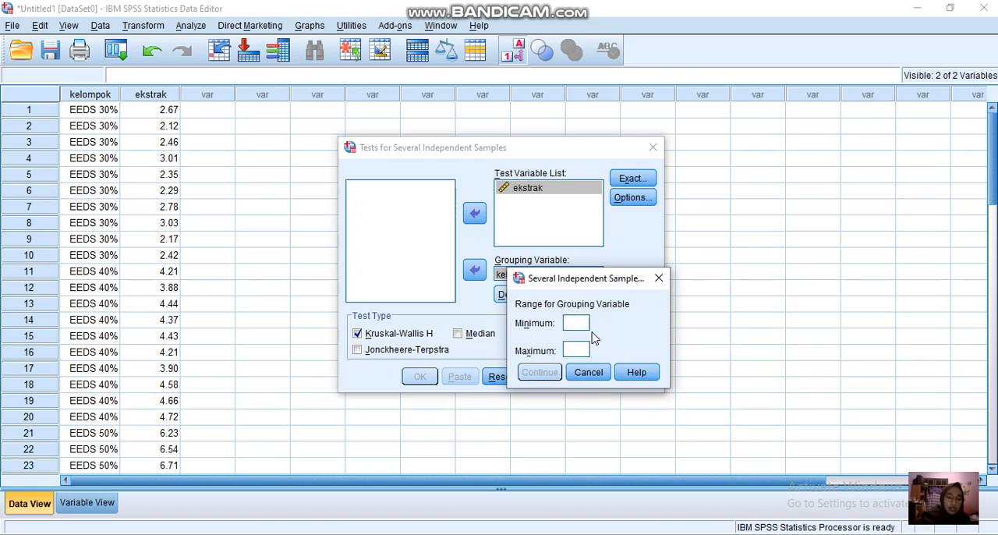
pyautogui.write('1')
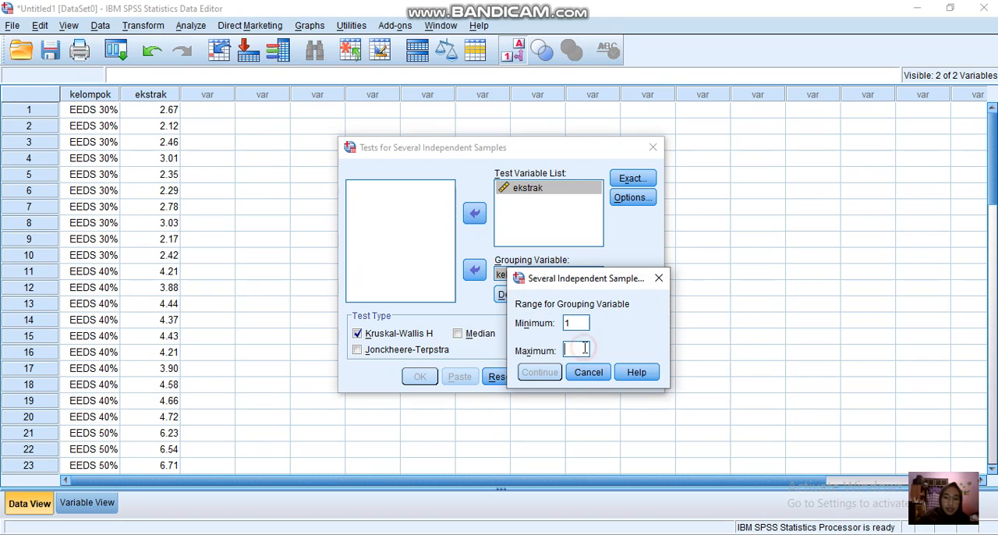
pyautogui.click(585, 349)
pyautogui.write('5')
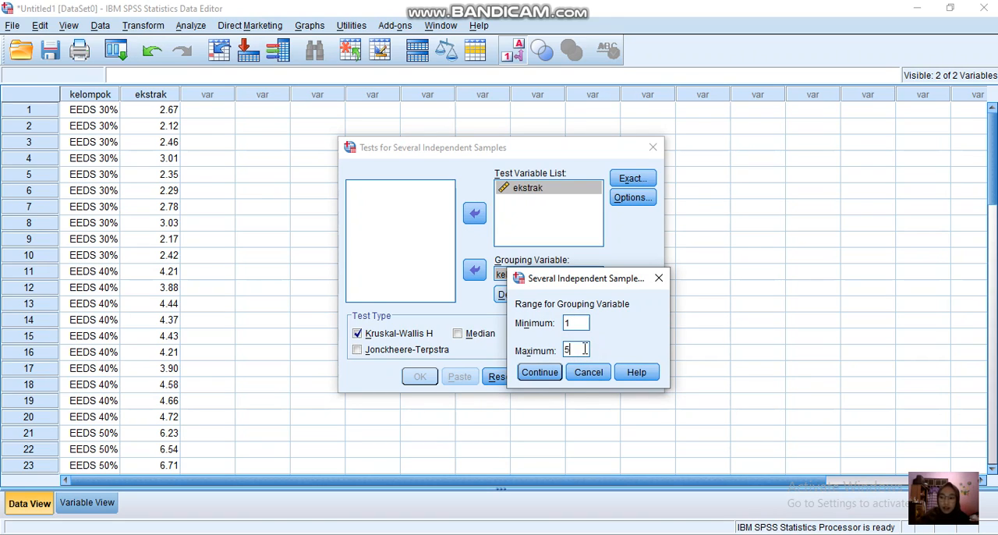
pyautogui.click(540, 372)
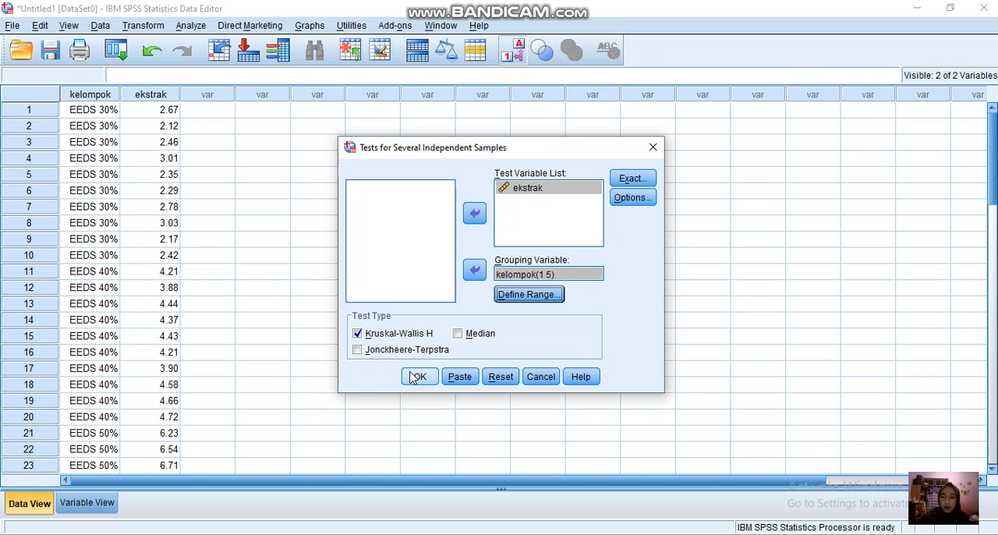
pyautogui.click(416, 377)
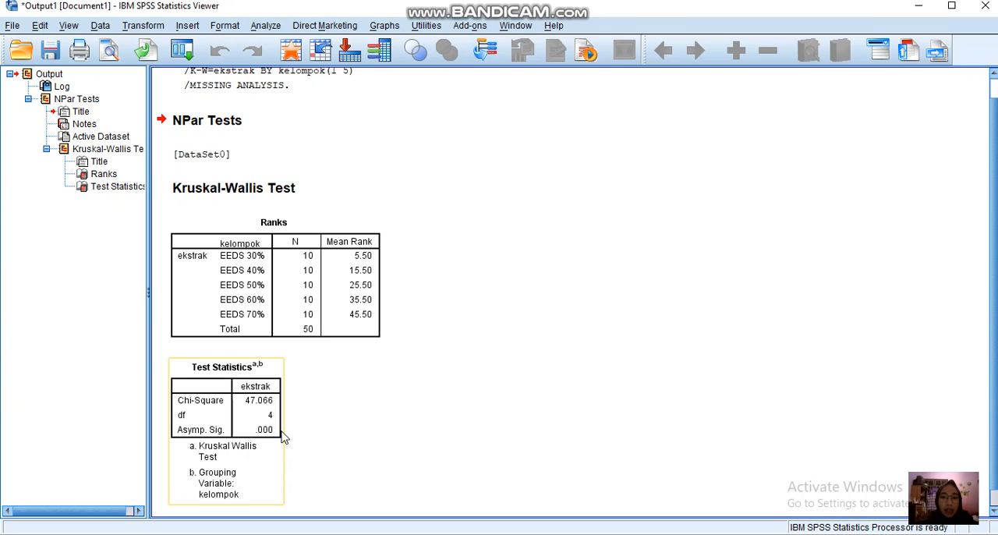
# Examine the significance value in the Test Statistics table of the Kruskal-Wallis output
pyautogui.click(480, 460)
pyautogui.click(265, 444)
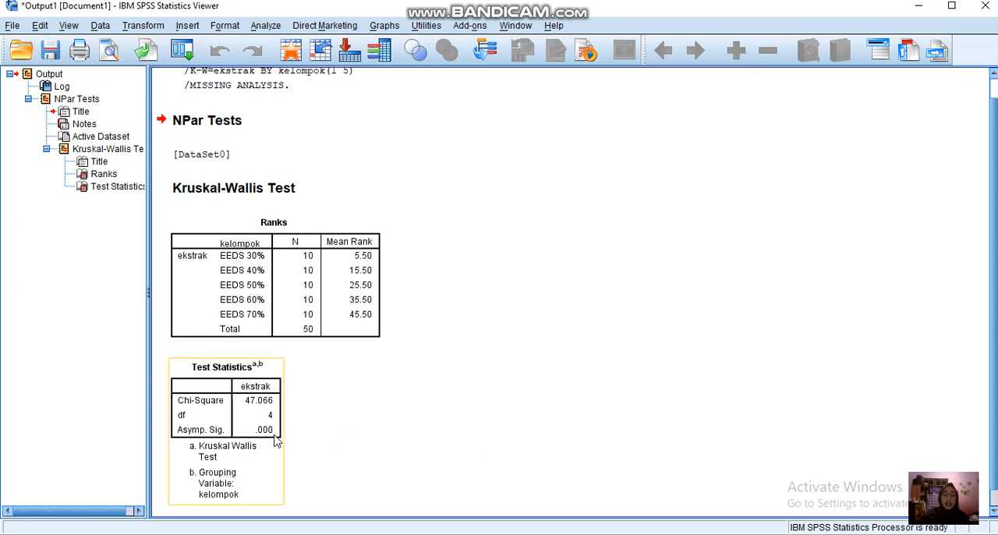
pyautogui.click(357, 425)
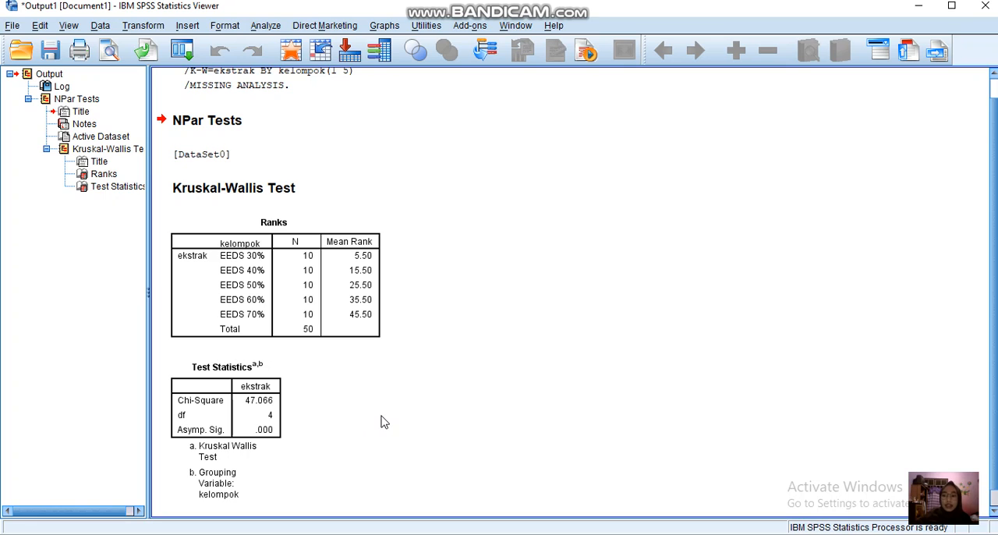